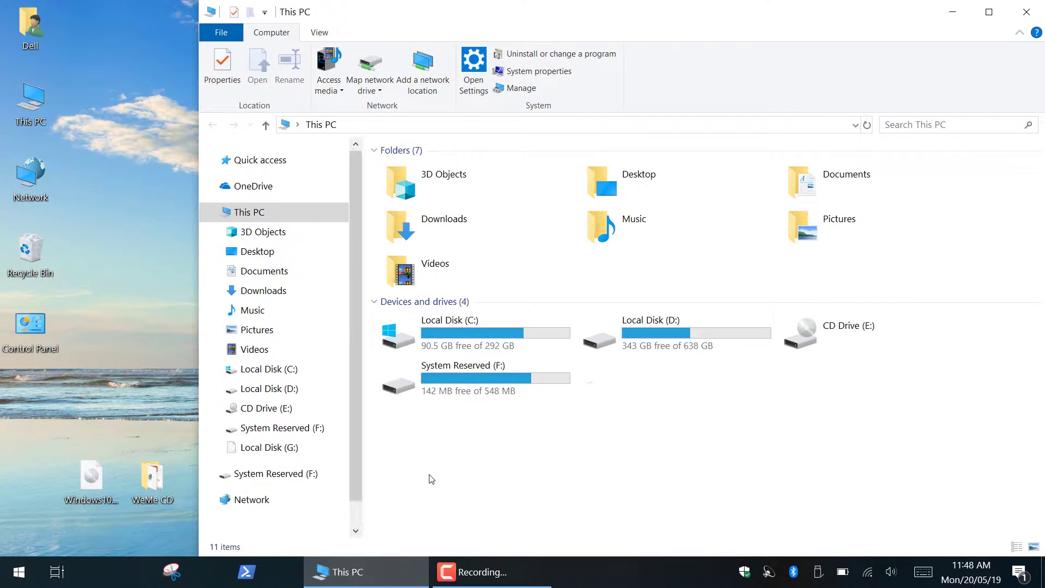
Browse Local Disk (G:) through Users to the profile's Documents and Desktop, then return to This PC.
double_click(651, 381)
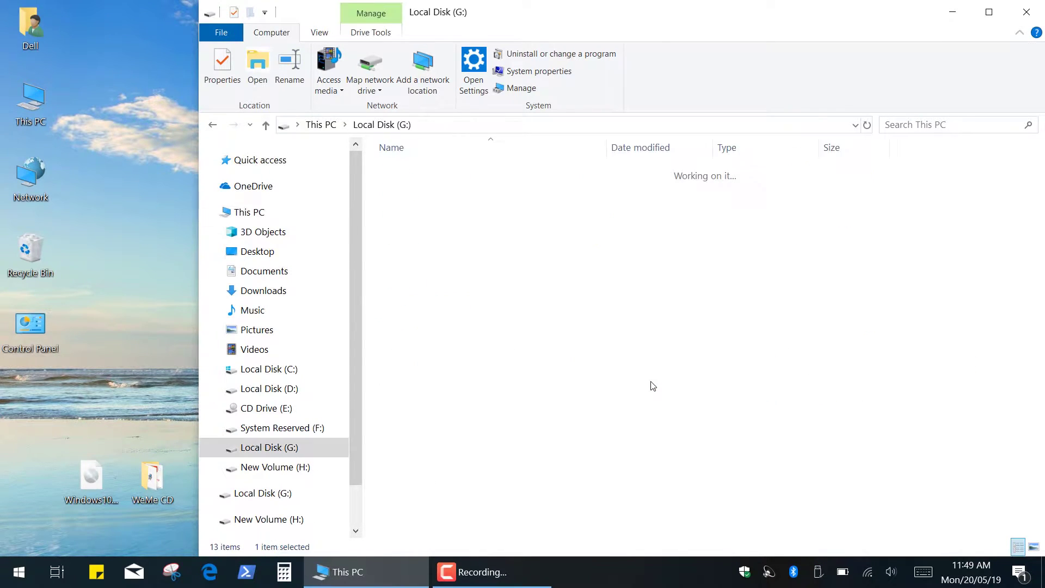
double_click(430, 291)
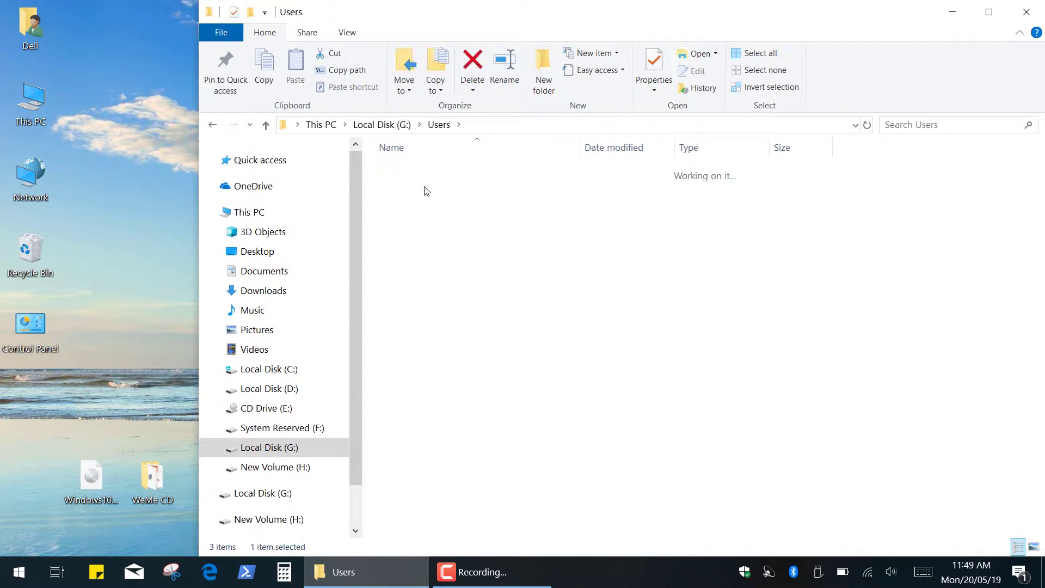
double_click(426, 189)
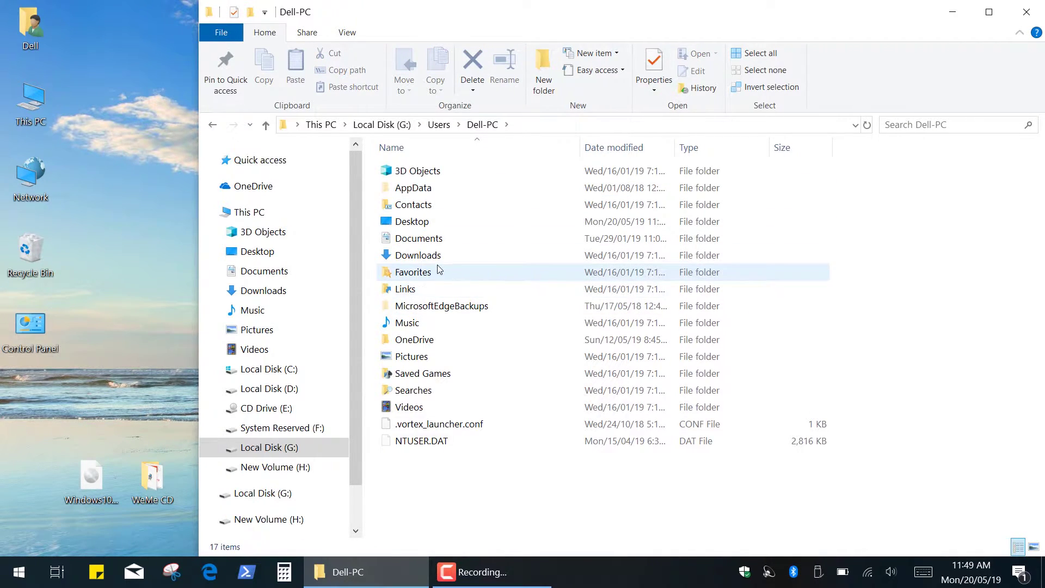
double_click(426, 241)
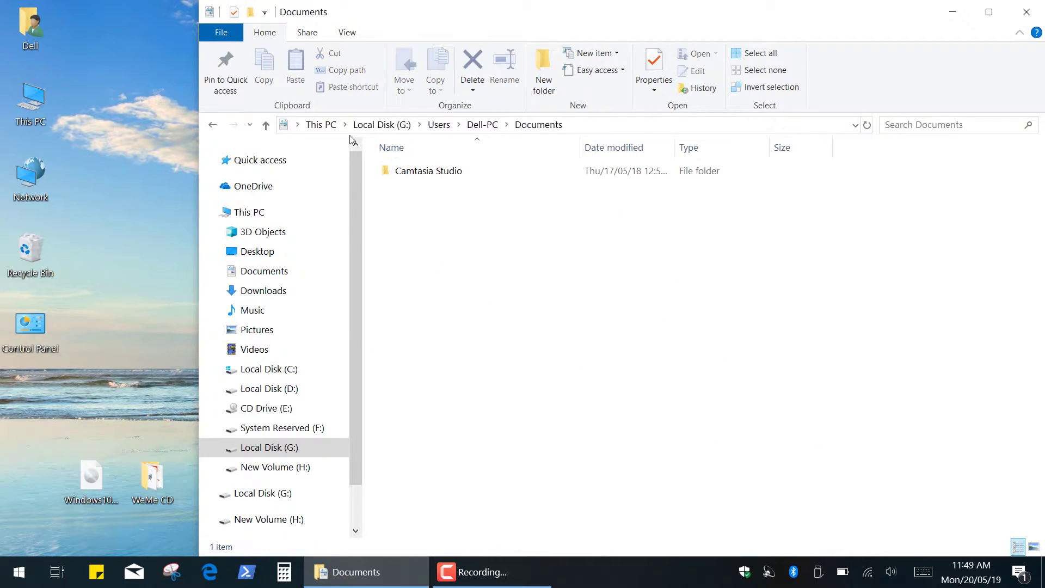
left_click(267, 127)
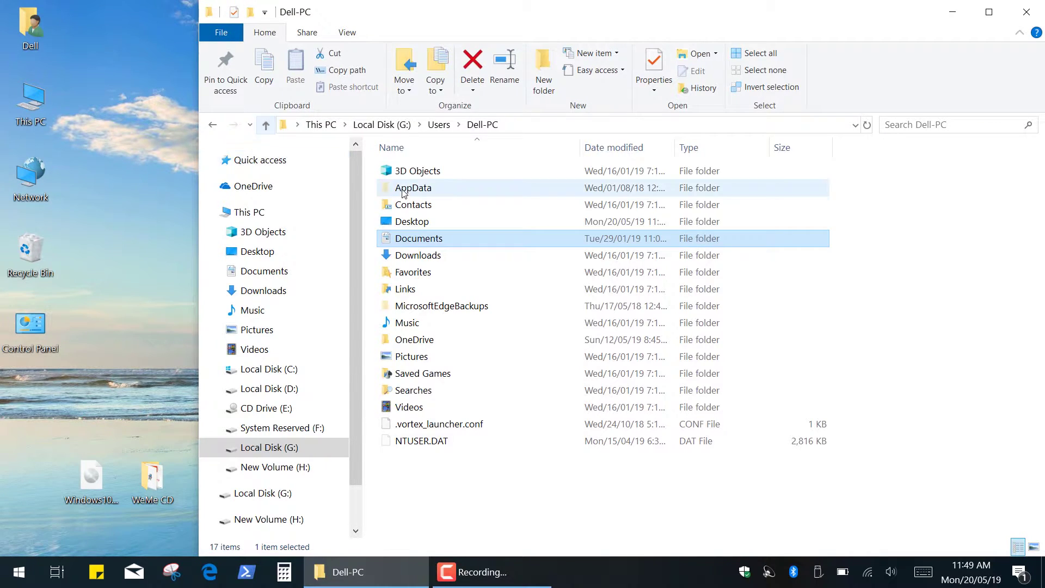
double_click(417, 225)
double_click(484, 365)
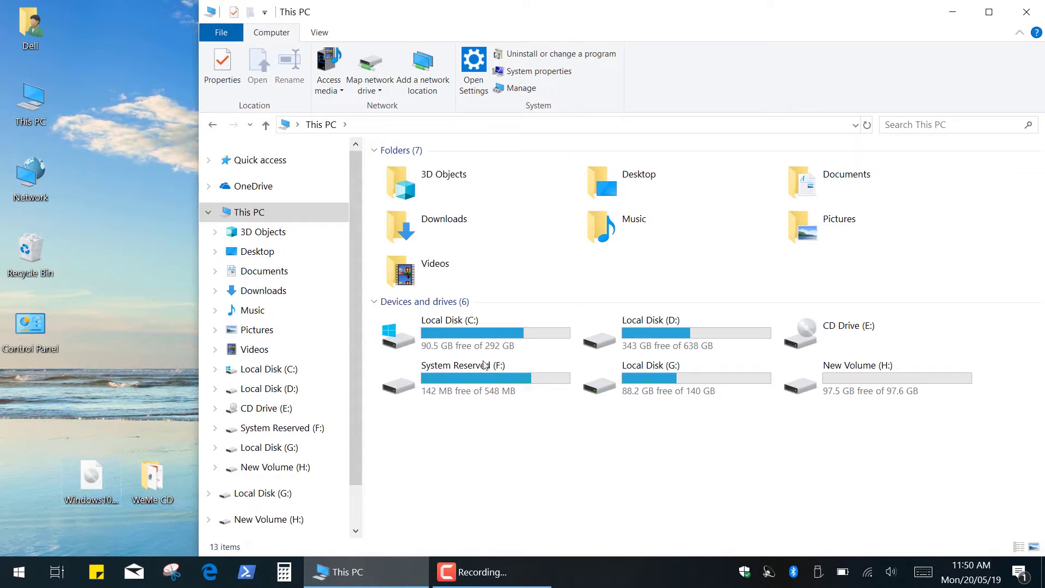
Paste Windows10.iso onto the empty New Volume (H:) and eject the unknown USB device.
double_click(824, 381)
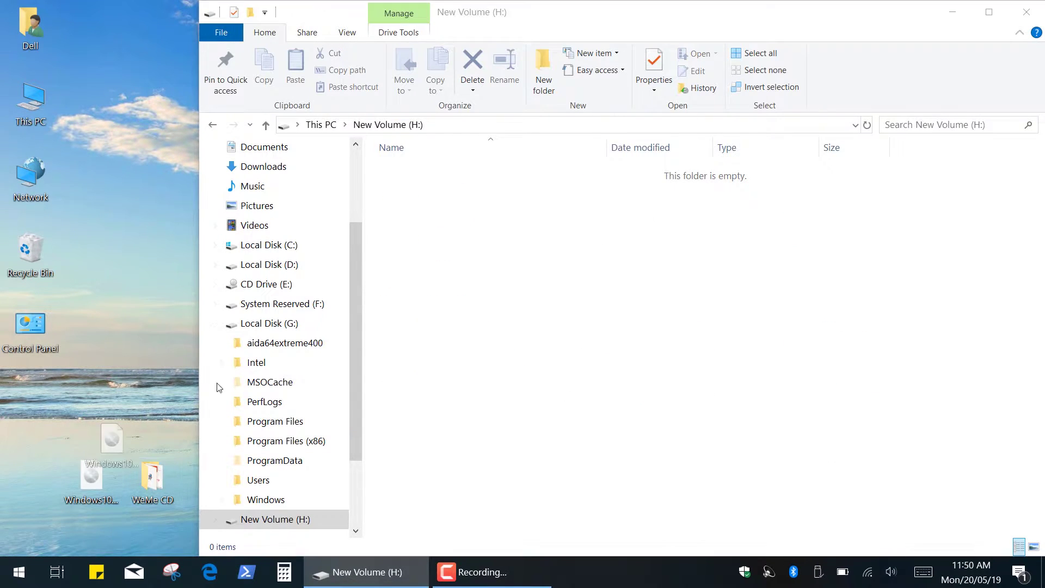
key("ctrl+v")
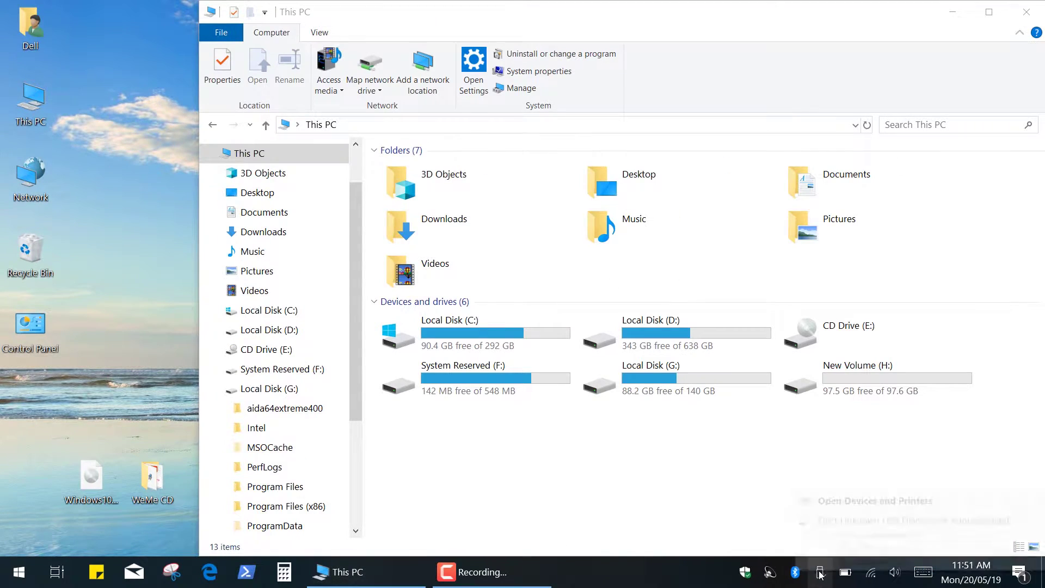
left_click(819, 572)
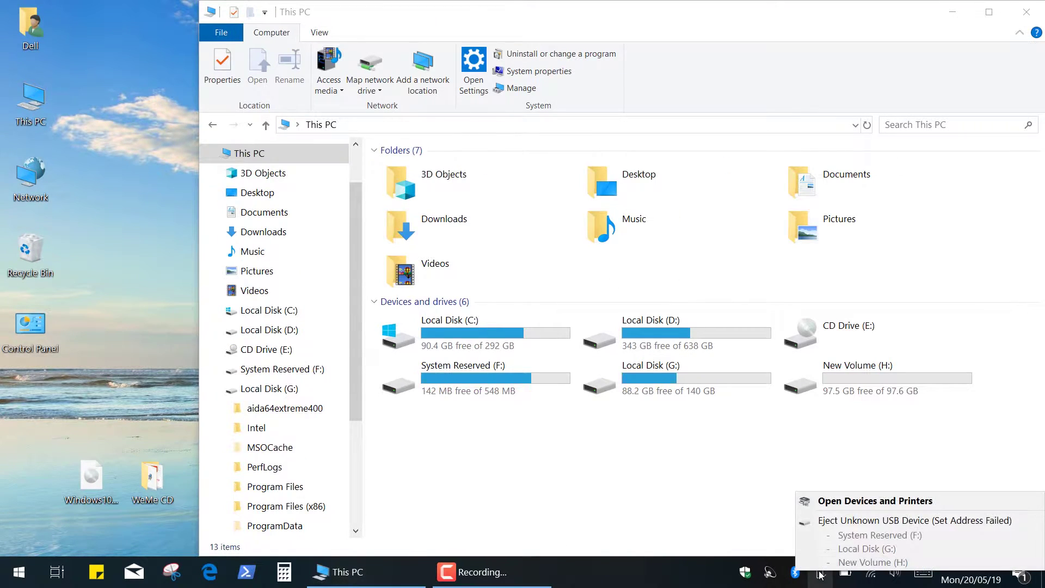
left_click(828, 521)
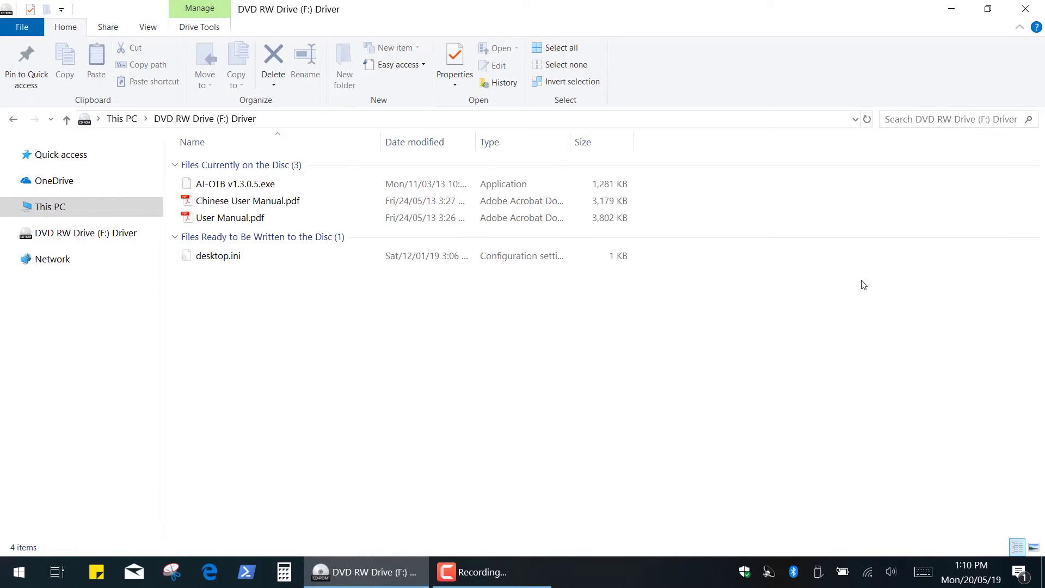
Install AI-OTB v1.3.0.5 with a desktop icon, then close the New Volume (E:) window.
double_click(341, 259)
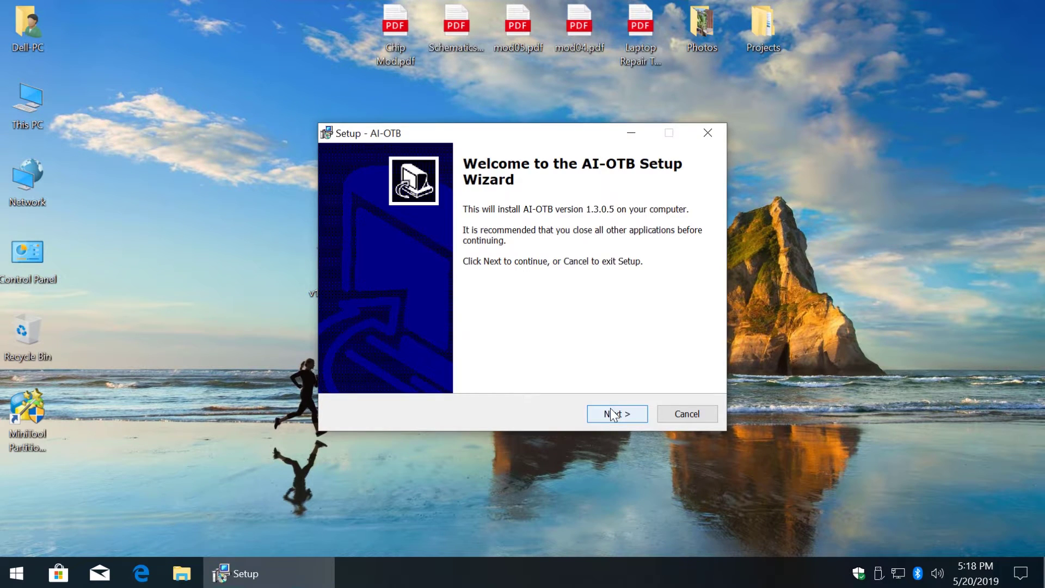
left_click(613, 415)
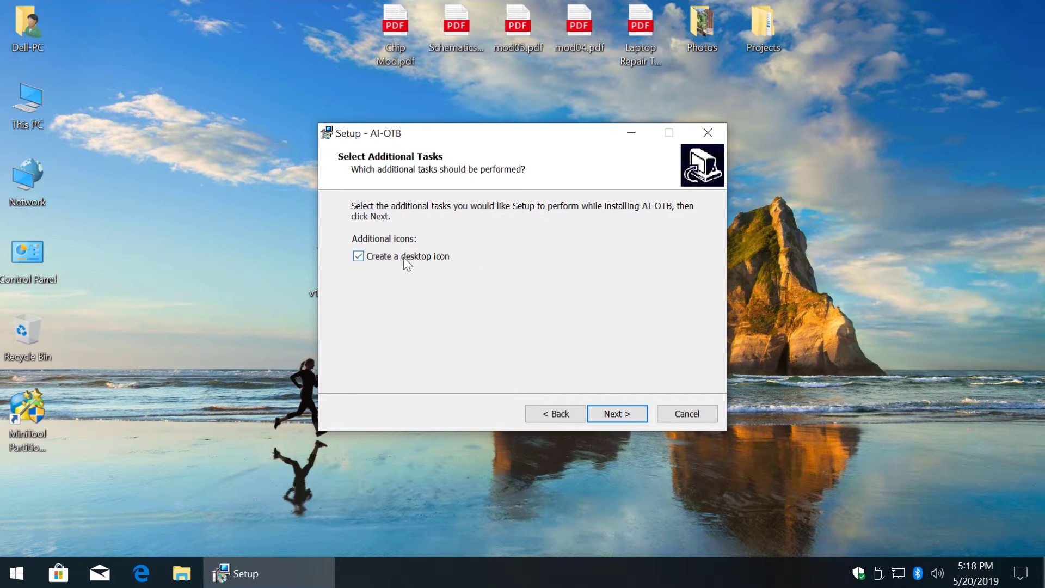
left_click(618, 412)
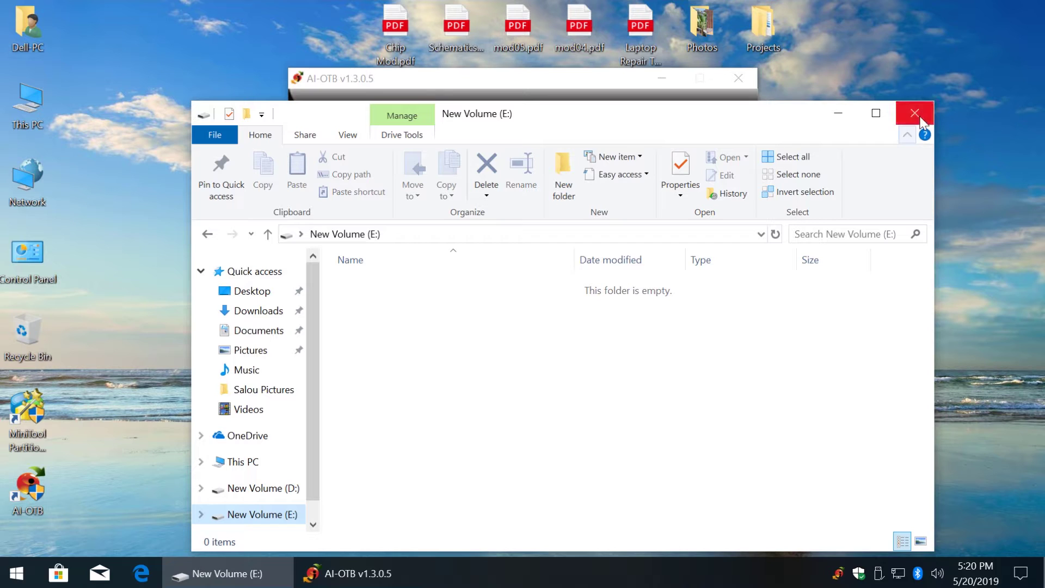
left_click(924, 110)
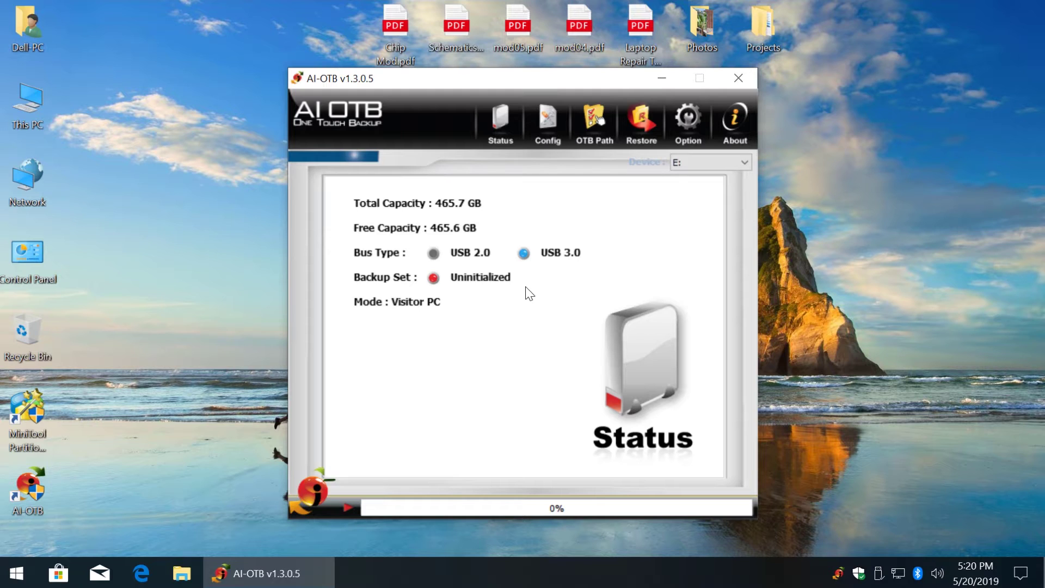
Save this computer as the Original PC in Config, then bring up the backup folder list.
left_click(561, 139)
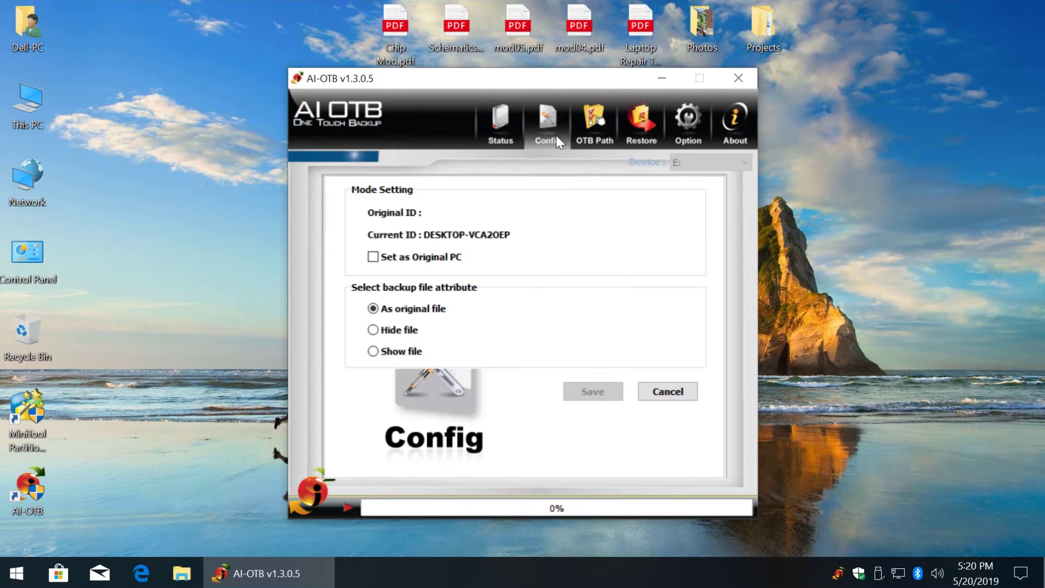
left_click(411, 258)
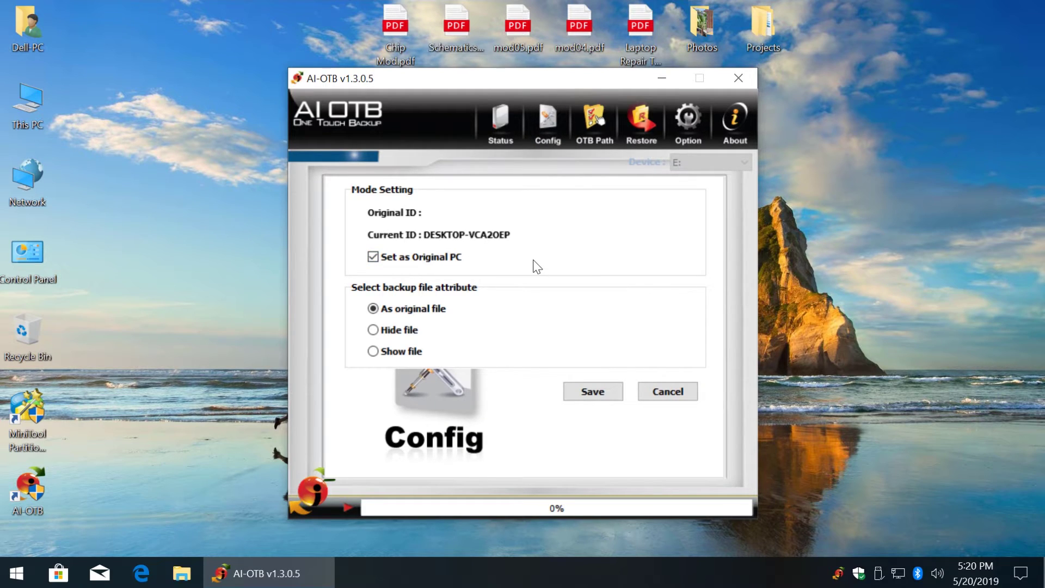
left_click(580, 391)
left_click(566, 341)
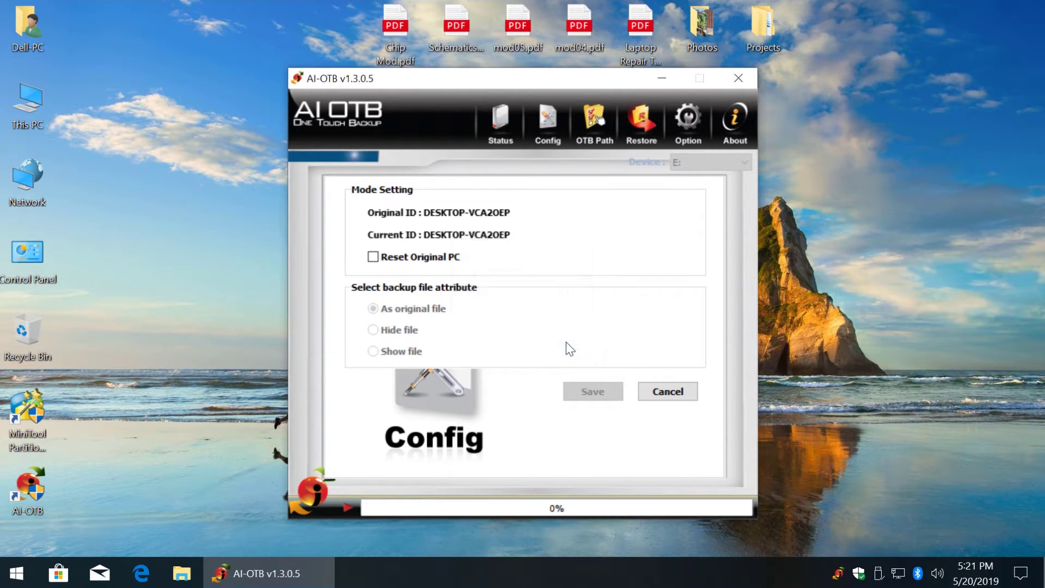
left_click(595, 137)
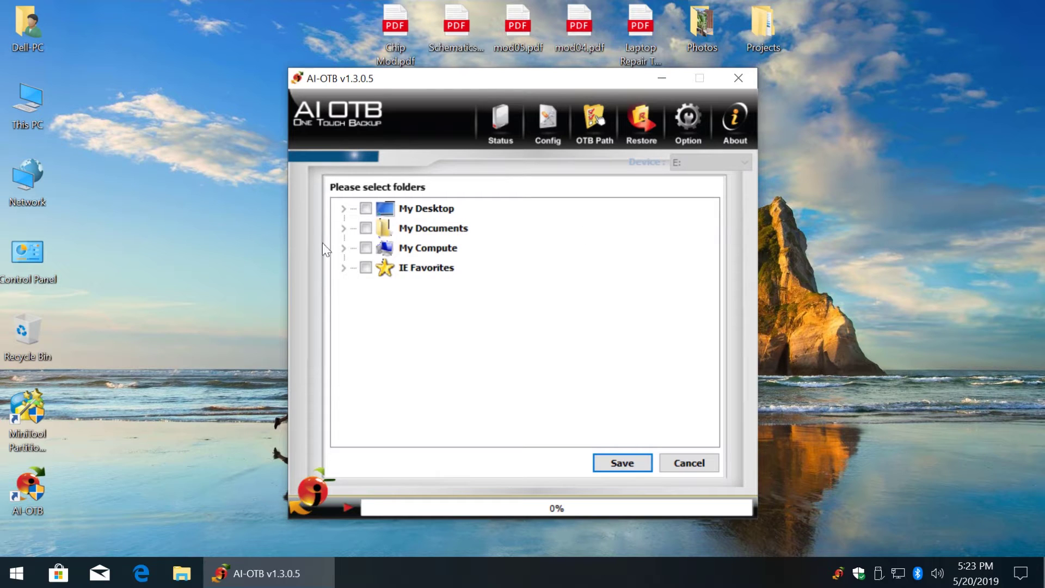
Select My Desktop, My Documents and C:\DataBase as backup folders and save the selection.
left_click(367, 209)
left_click(365, 228)
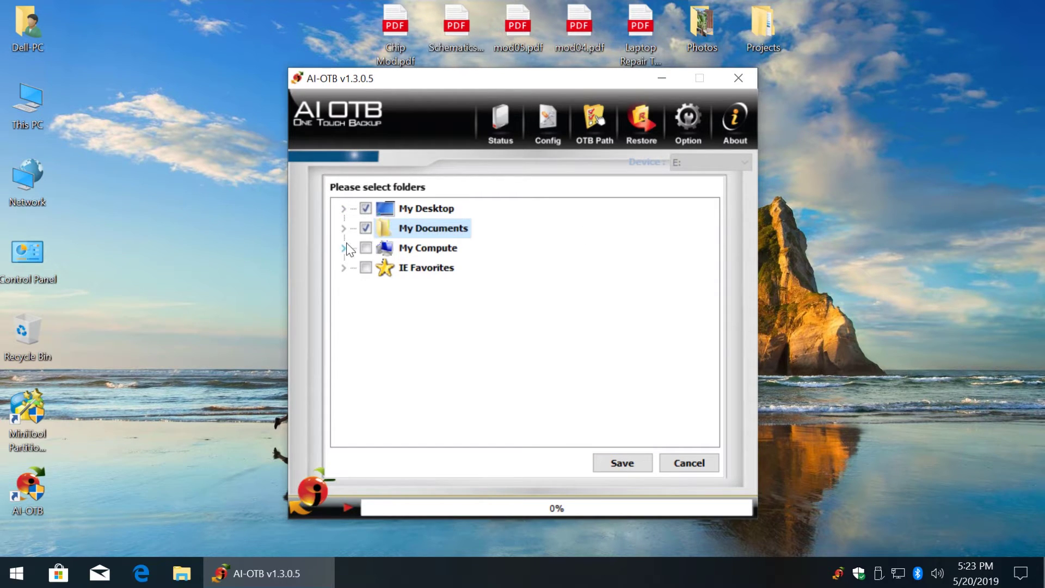
left_click(344, 248)
left_click(366, 268)
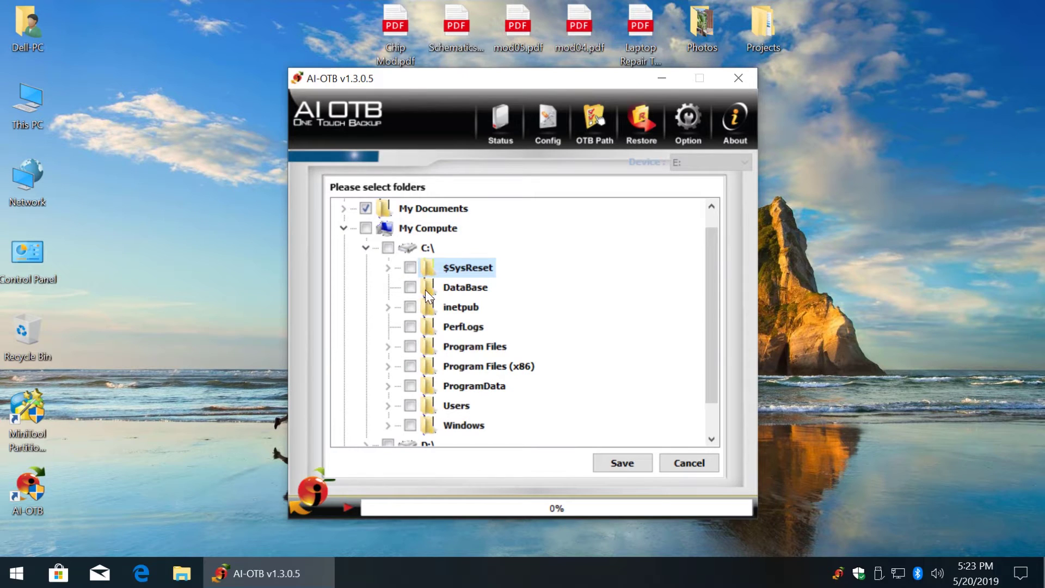
left_click(409, 287)
left_click(626, 456)
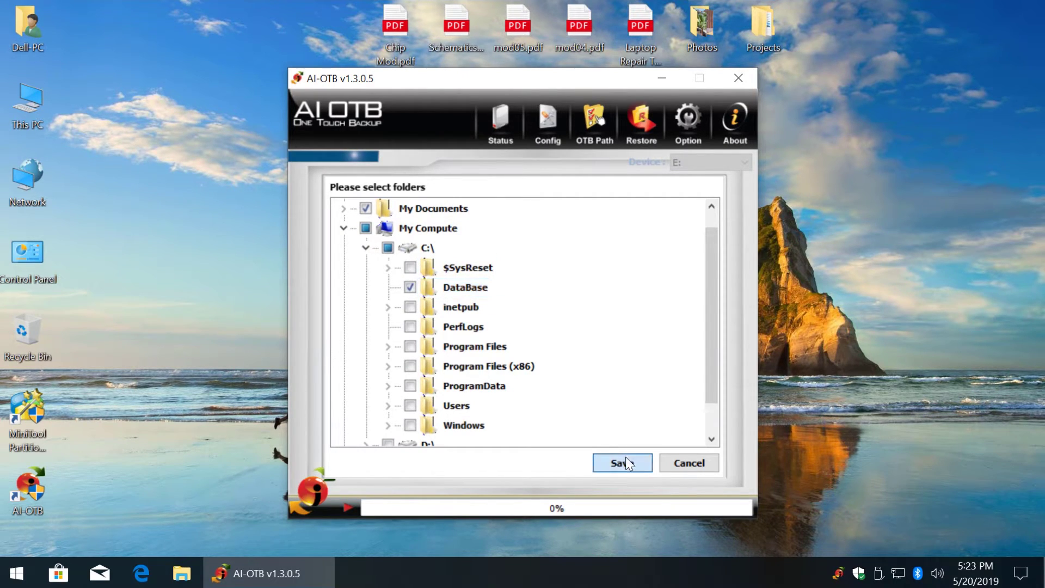
left_click(567, 342)
Run the backup to drive E: and acknowledge its completion.
left_click(687, 124)
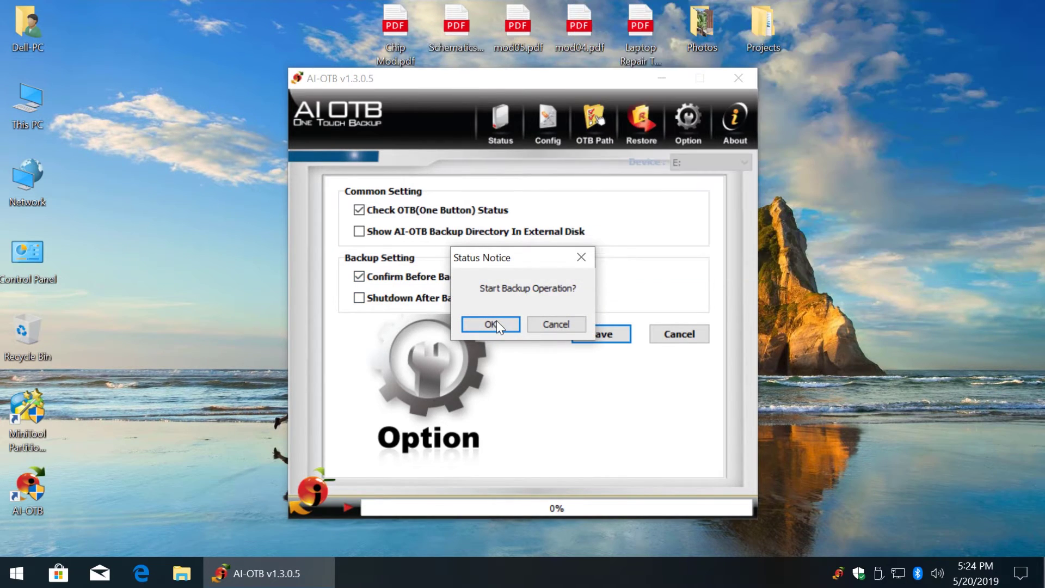
left_click(497, 322)
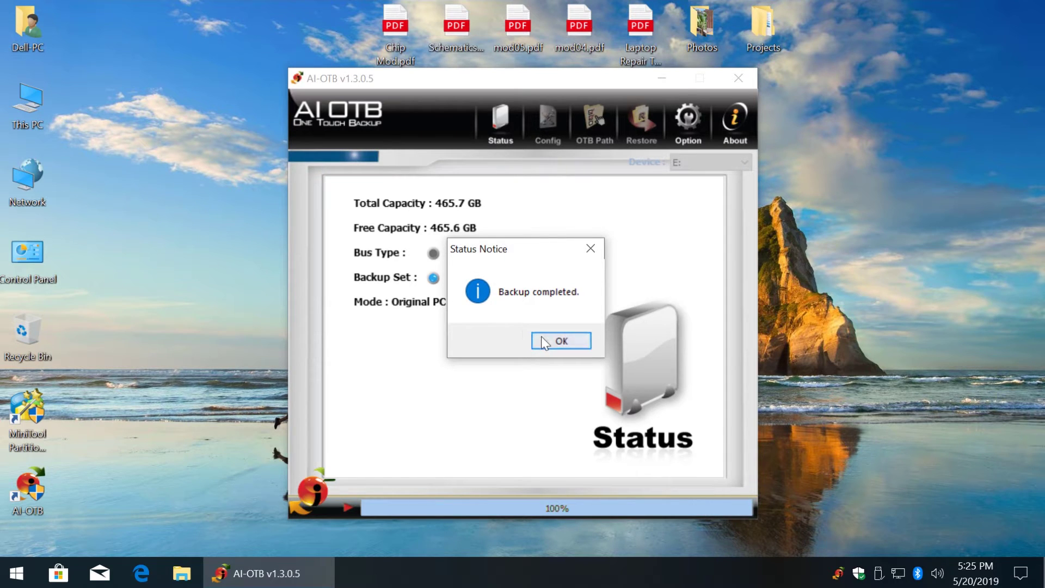
left_click(537, 340)
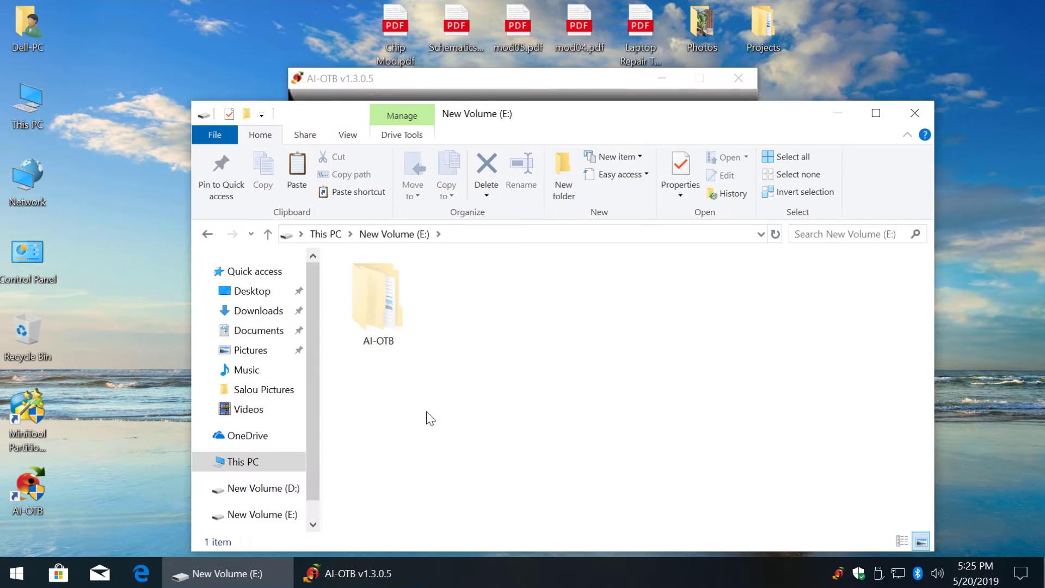
Check the backed-up Desktop folder under E:\AI-OTB\Backup, then close Explorer.
double_click(375, 297)
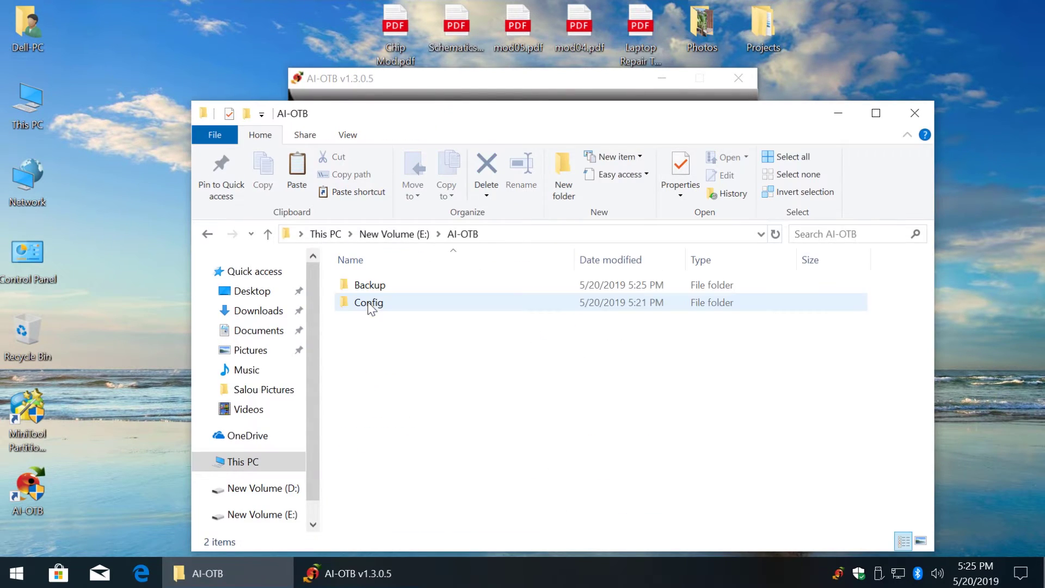
double_click(370, 283)
double_click(375, 302)
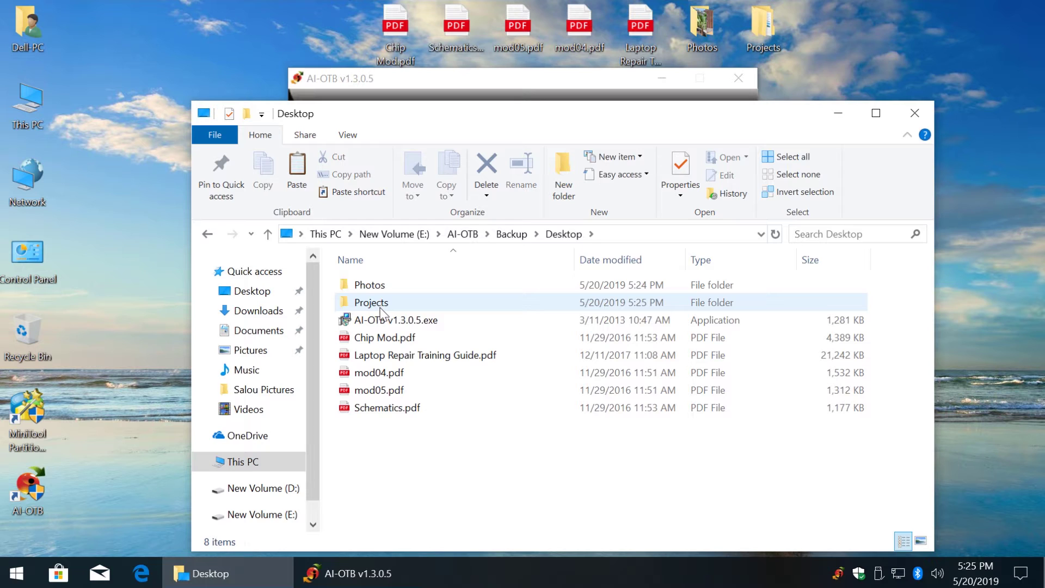
key("alt+F4")
Delete mod04.pdf, the laptop repair PDF, Photos and Projects from the desktop.
left_click_drag(792, 62, 579, 21)
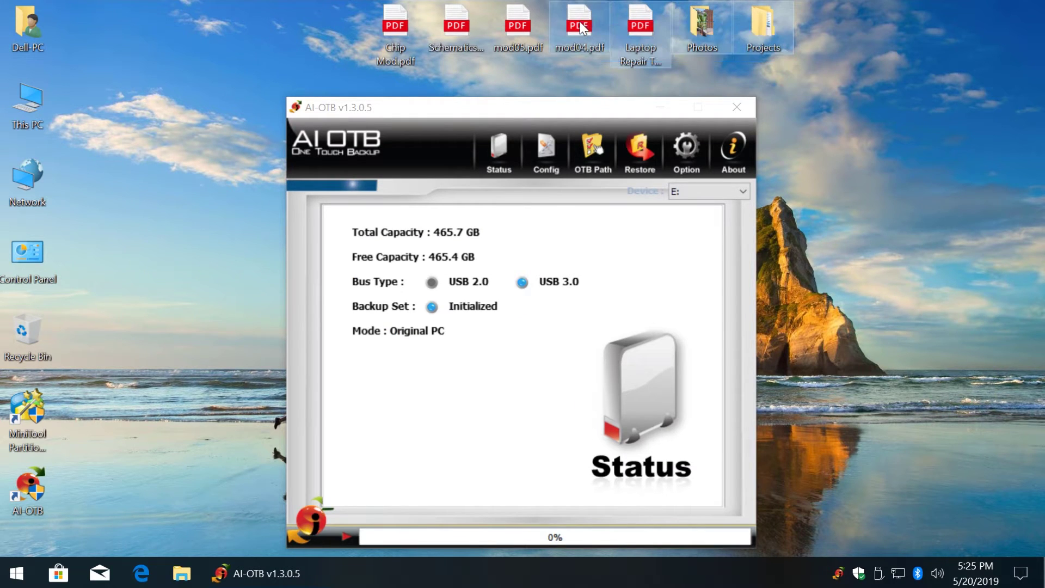
right_click(580, 22)
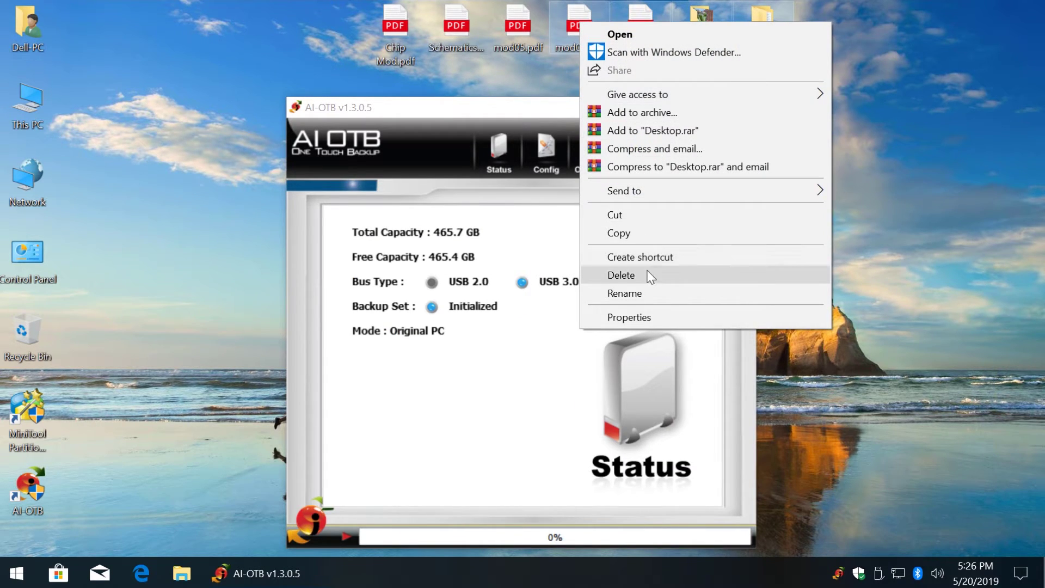
left_click(621, 275)
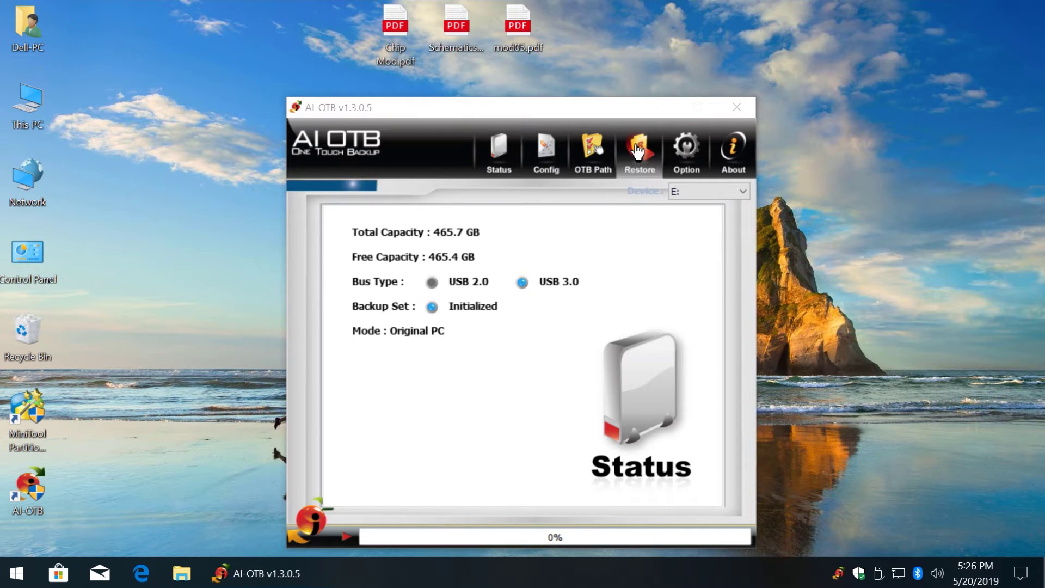
Restore the backup to its source path and confirm the restore completed.
left_click(632, 174)
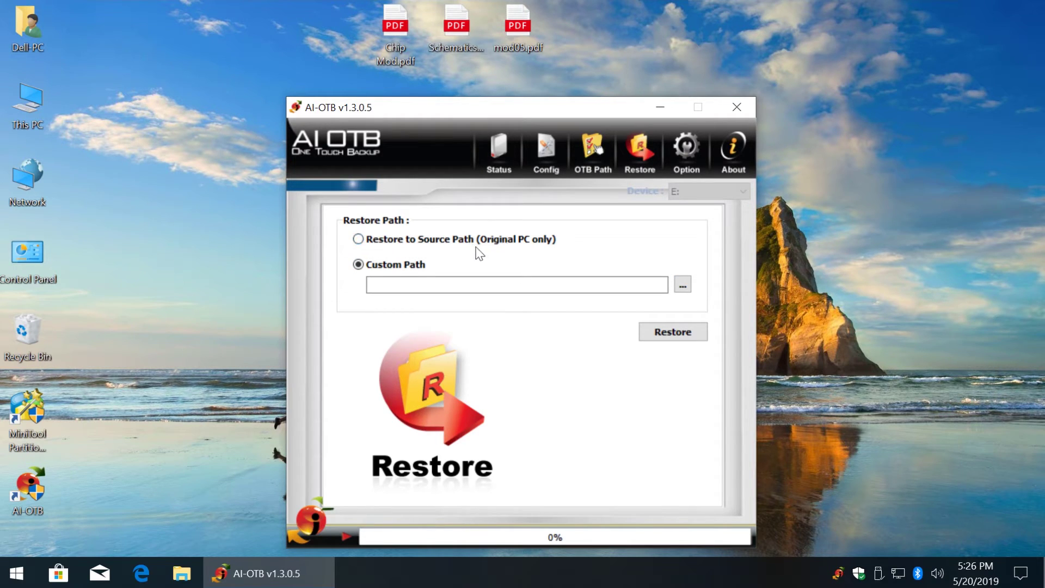
left_click(389, 245)
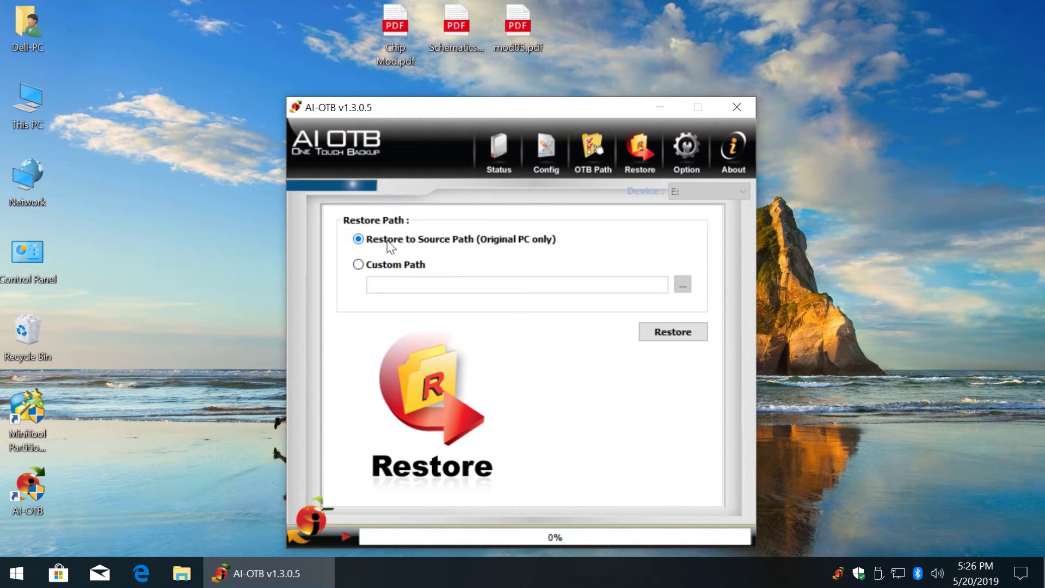
left_click(670, 335)
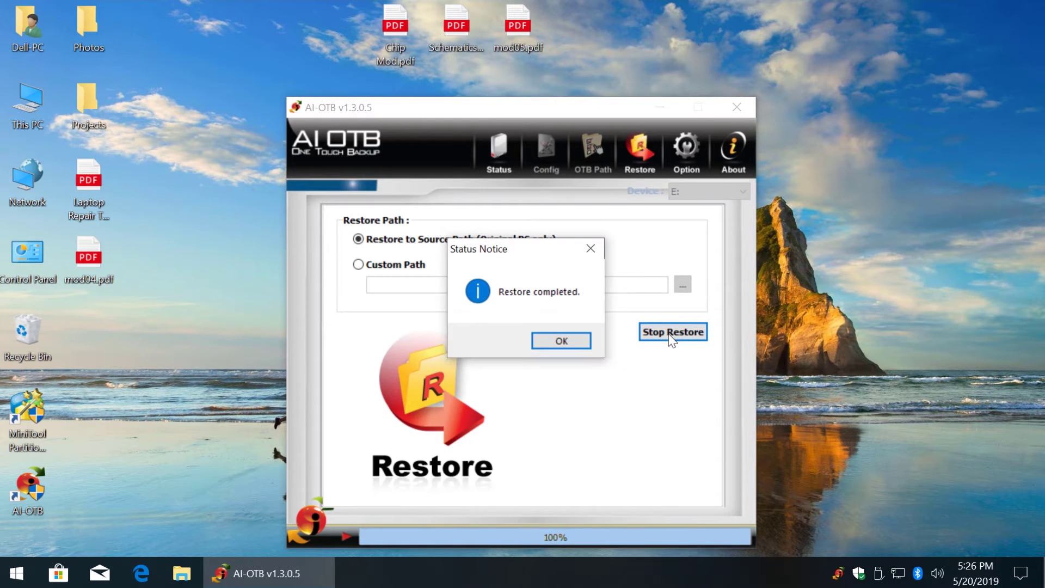
left_click(576, 340)
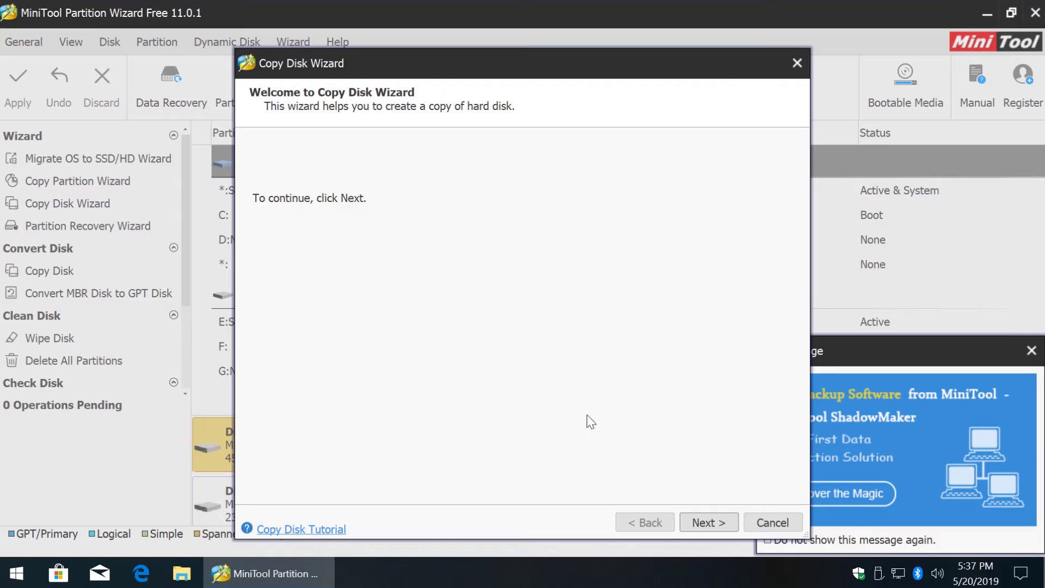
Queue a copy of Disk 1 onto Disk 2 in Copy Disk Wizard and apply it.
left_click(707, 524)
left_click(464, 264)
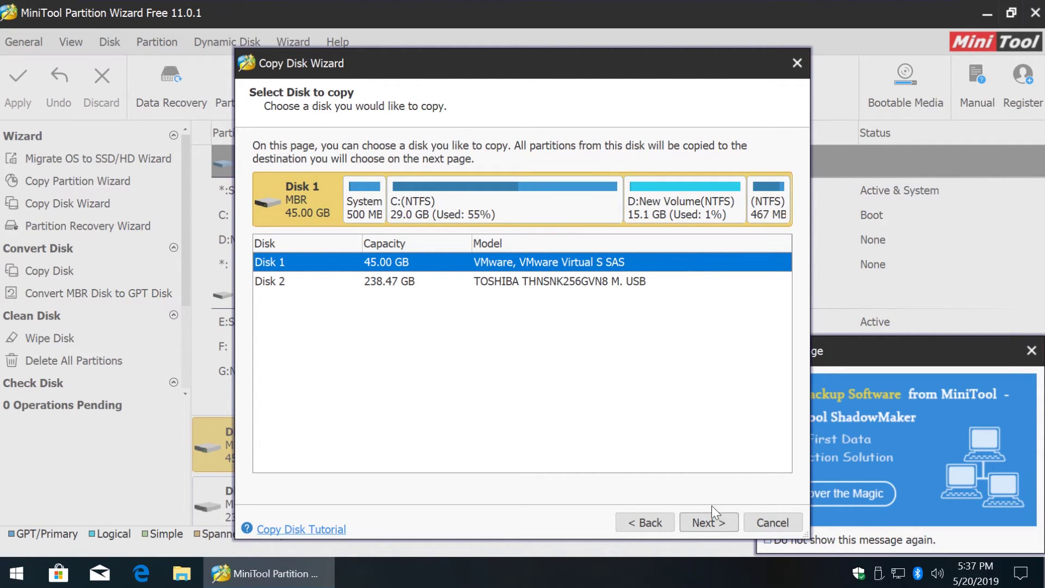
left_click(706, 524)
left_click(514, 282)
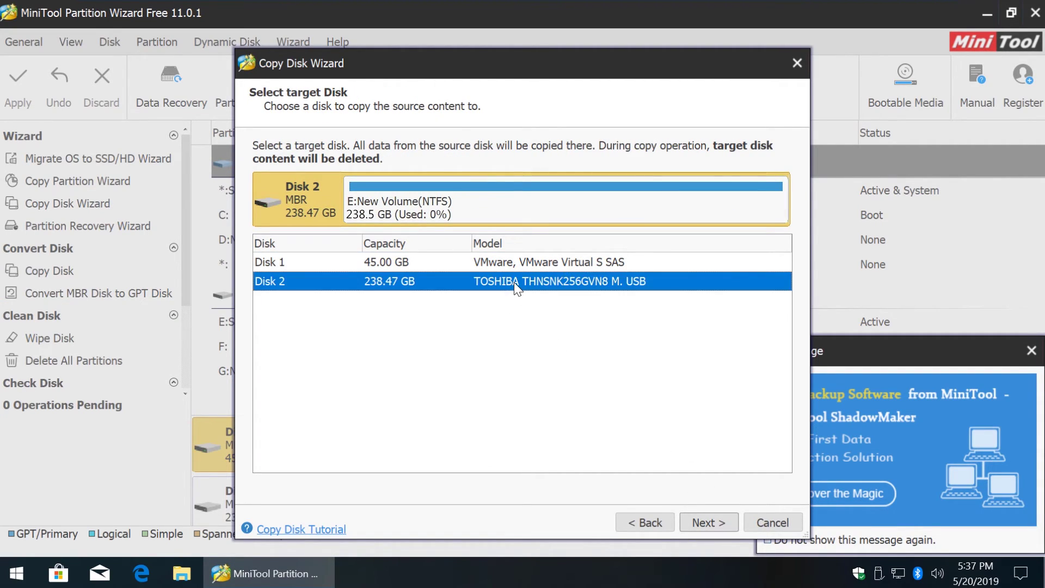
left_click(713, 525)
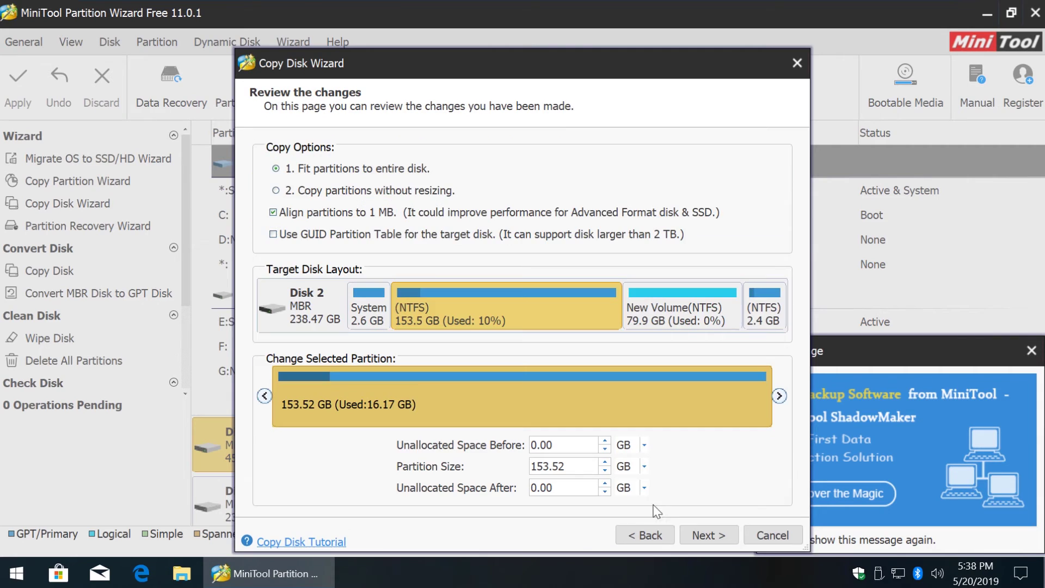
left_click(704, 535)
left_click(707, 535)
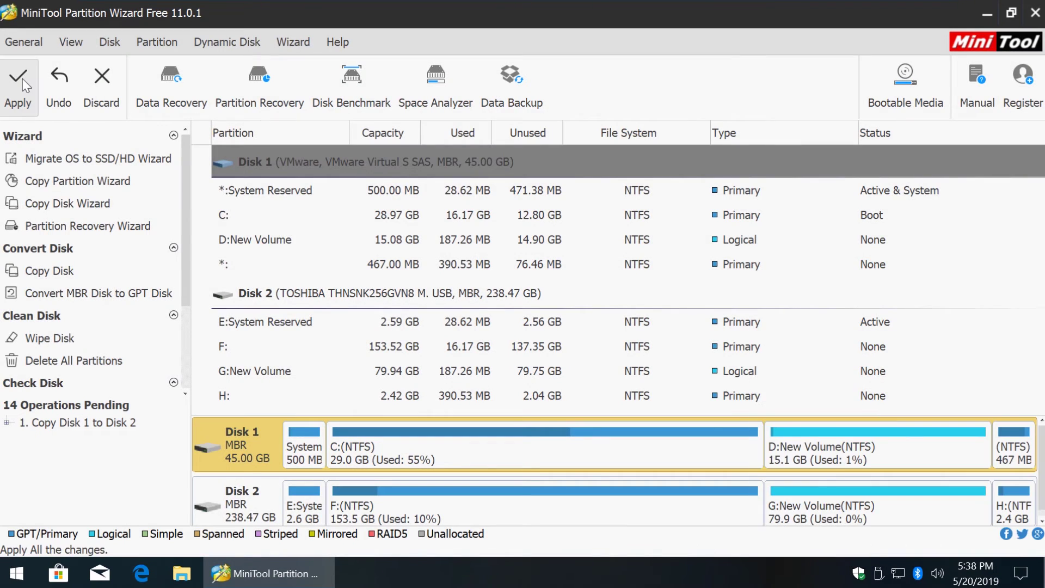
left_click(21, 87)
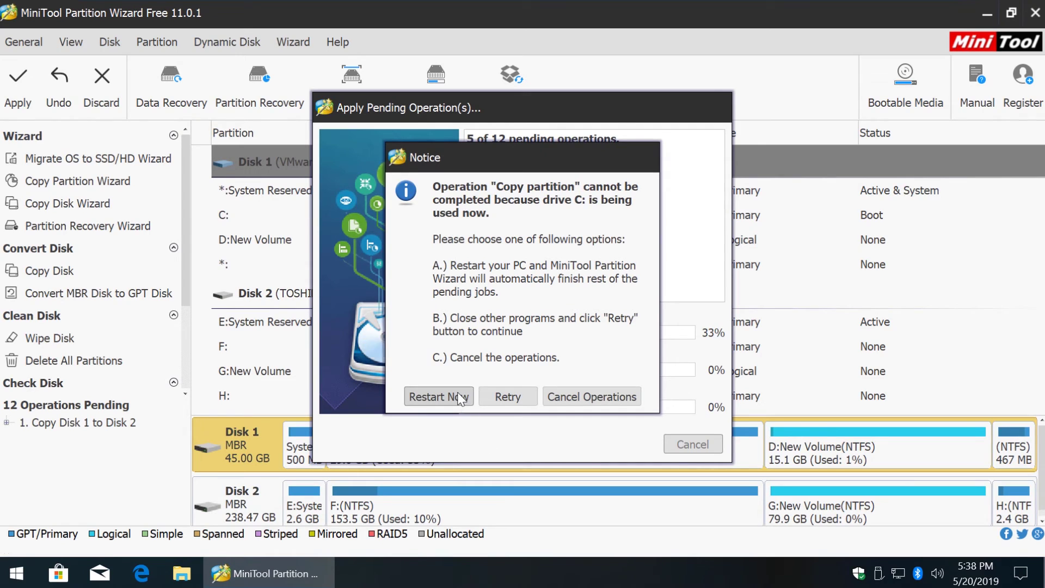